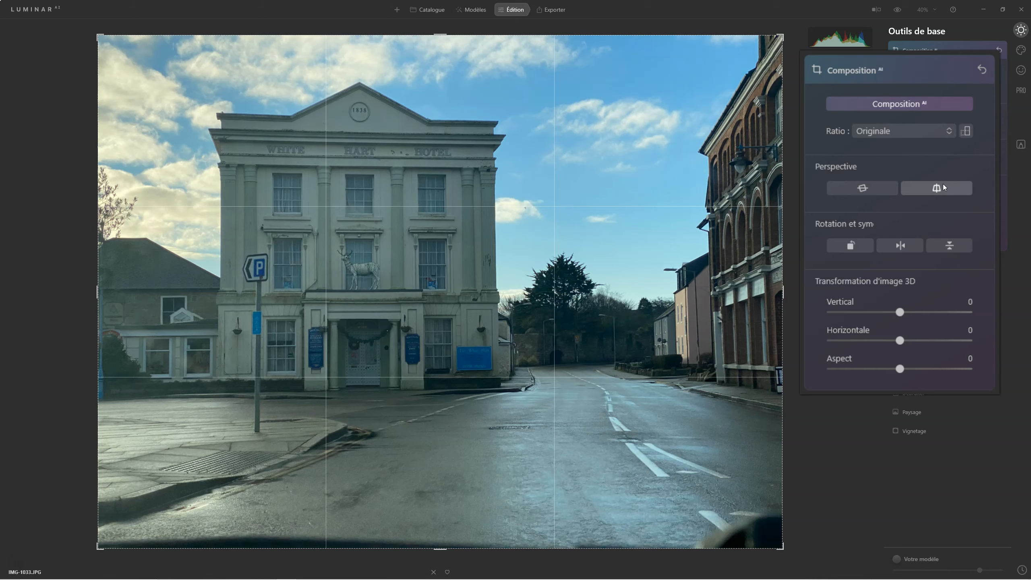
Correct the photo's vertical perspective automatically and align its horizon.
{"action": "left_click", "coordinate": [943, 187]}
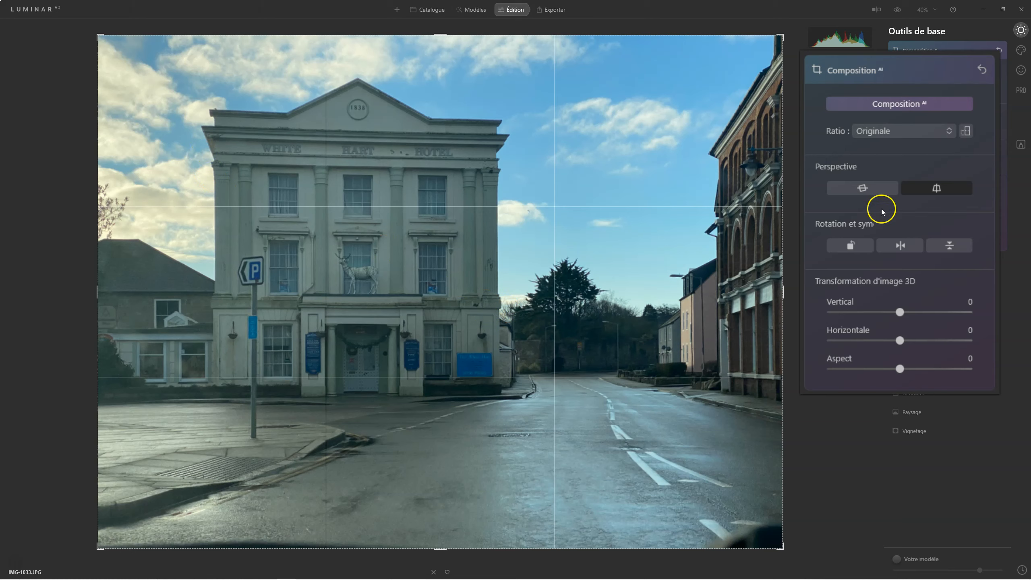
{"action": "left_click", "coordinate": [861, 189]}
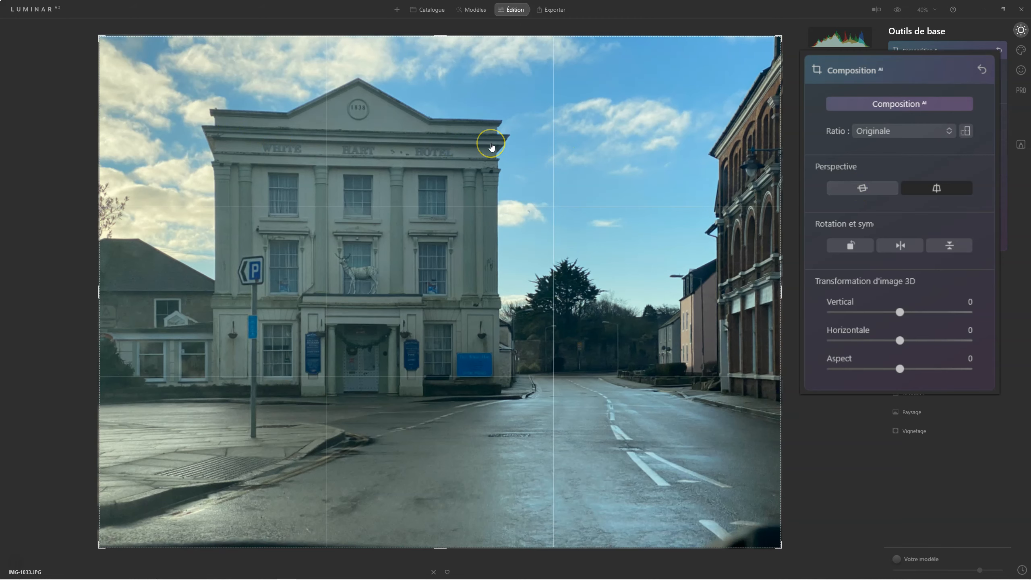
{"action": "left_click", "coordinate": [801, 140]}
Review the crop ratio options, try the transposed ratio, and restore Originale.
{"action": "left_click", "coordinate": [916, 130]}
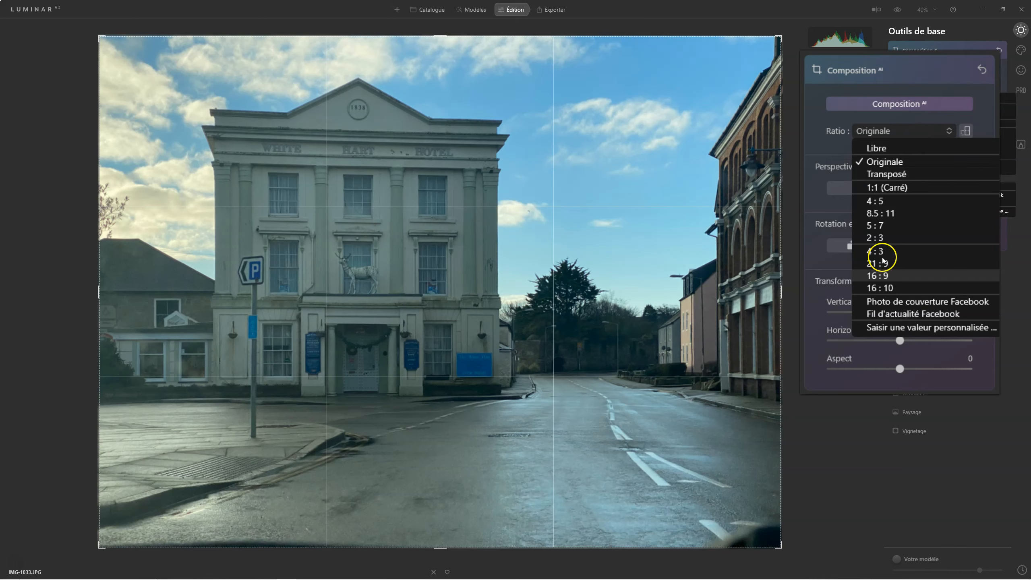
{"action": "left_click", "coordinate": [967, 130]}
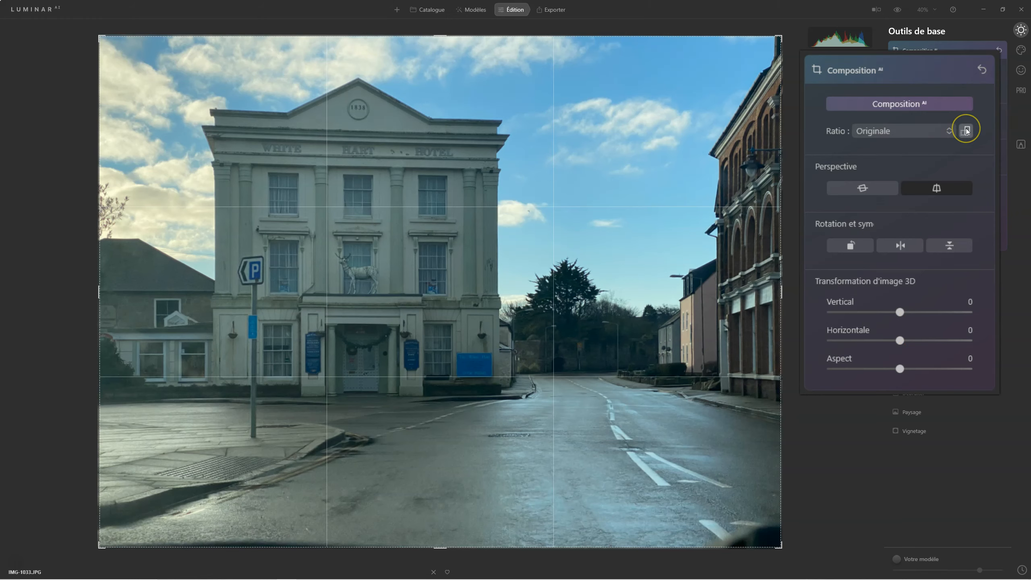
{"action": "left_click", "coordinate": [966, 130]}
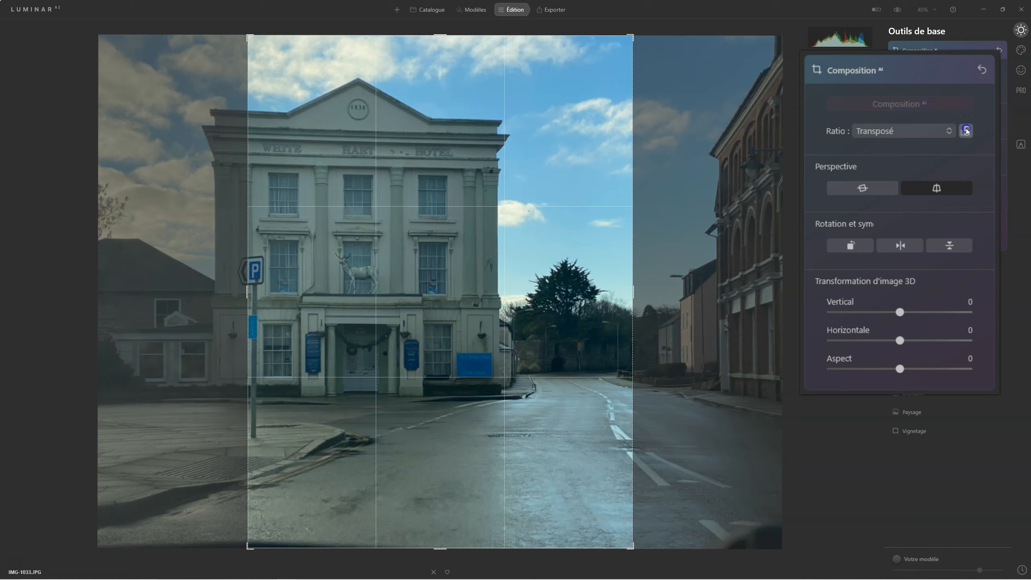
{"action": "left_click", "coordinate": [966, 131]}
{"action": "left_click", "coordinate": [967, 130]}
{"action": "left_click", "coordinate": [967, 131]}
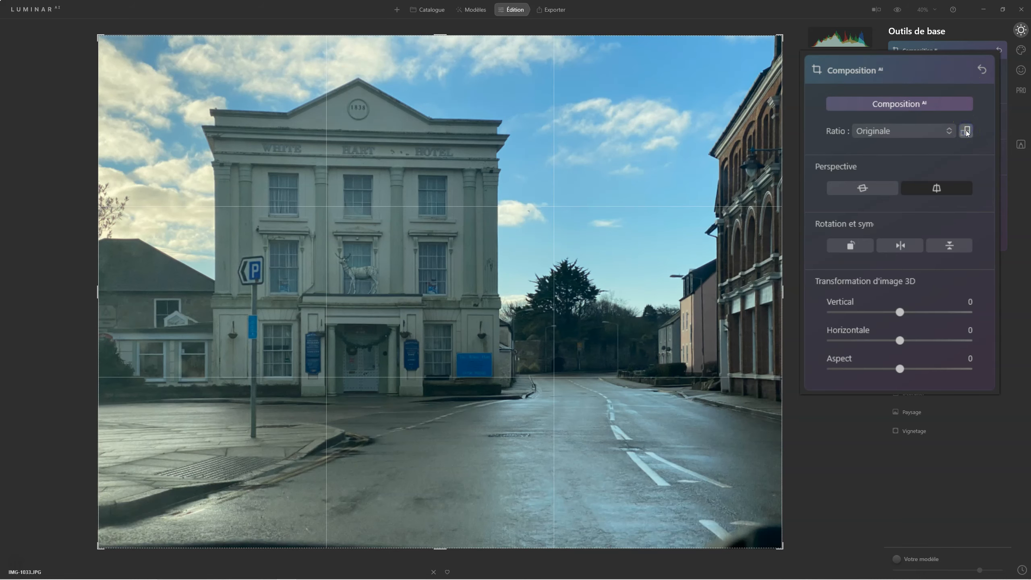
Rotate the photo through successive 90-degree turns until it is upright again.
{"action": "left_click", "coordinate": [851, 245]}
{"action": "left_click", "coordinate": [851, 245]}
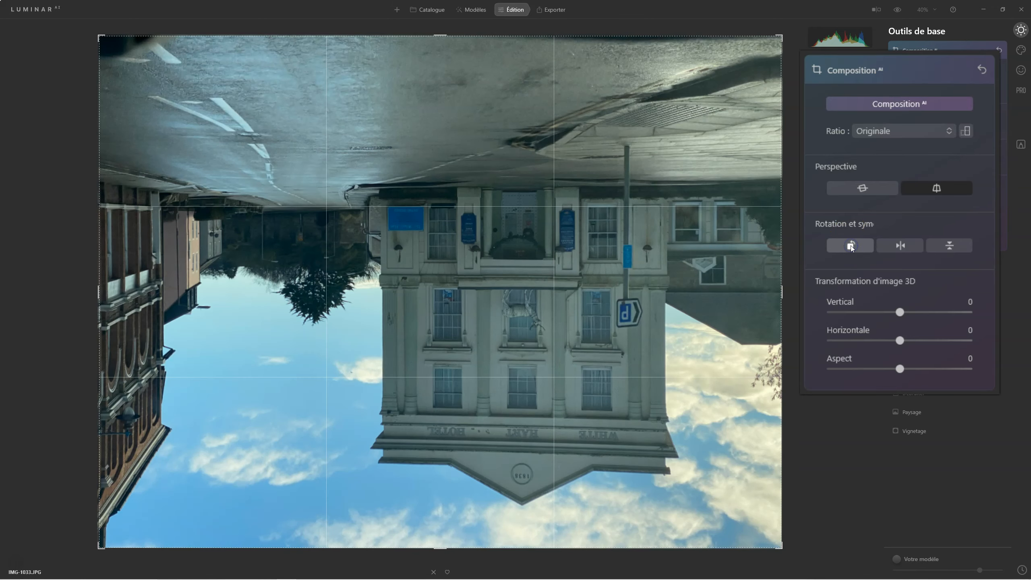
{"action": "left_click", "coordinate": [851, 244]}
{"action": "left_click", "coordinate": [851, 245]}
{"action": "left_click", "coordinate": [852, 245]}
{"action": "left_click", "coordinate": [851, 245]}
{"action": "left_click", "coordinate": [851, 245]}
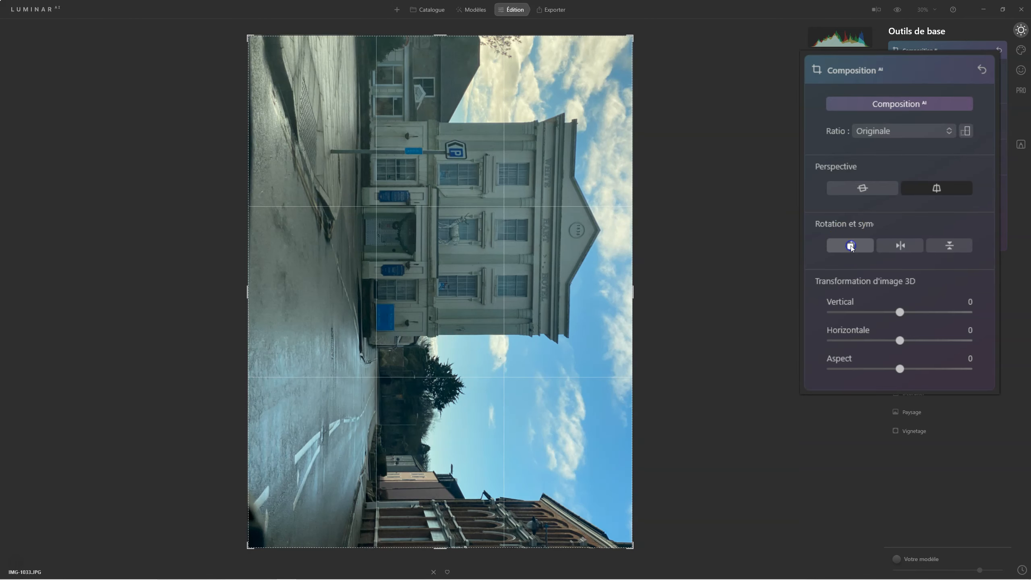
{"action": "left_click", "coordinate": [851, 245]}
Try mirroring the photo horizontally and flip it back to its normal orientation.
{"action": "left_click", "coordinate": [904, 246]}
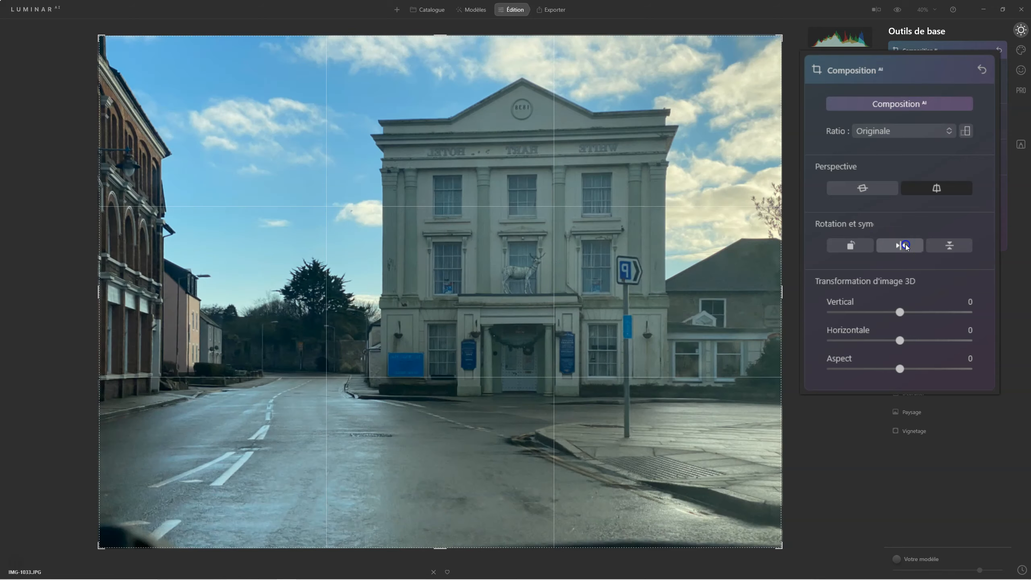
{"action": "left_click", "coordinate": [905, 246]}
{"action": "left_click", "coordinate": [906, 246]}
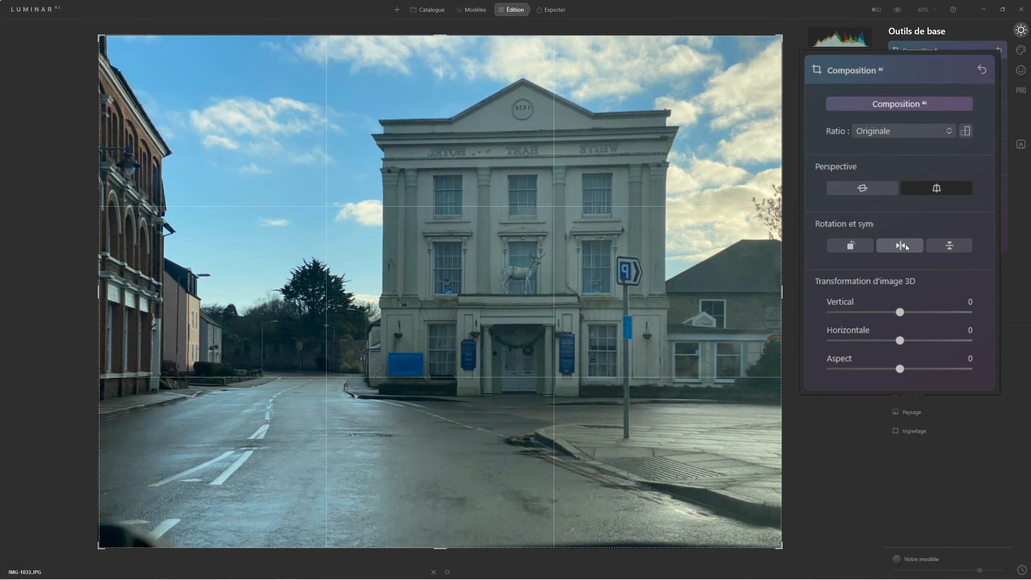
{"action": "left_click", "coordinate": [904, 246]}
Try flipping the photo vertically and return it to upright.
{"action": "left_click", "coordinate": [947, 244]}
{"action": "left_click", "coordinate": [947, 244]}
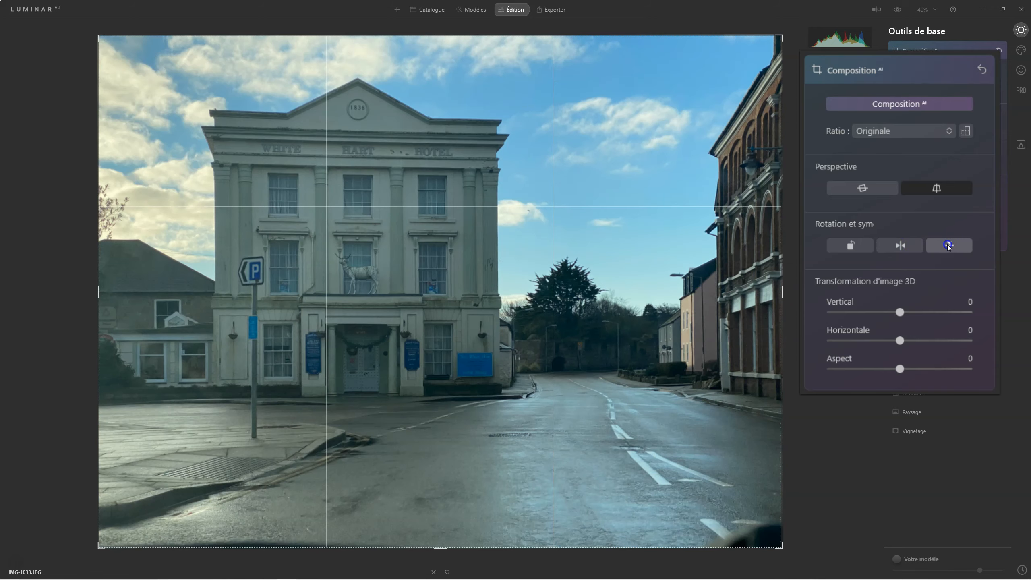
{"action": "left_click", "coordinate": [947, 244]}
{"action": "left_click", "coordinate": [947, 244]}
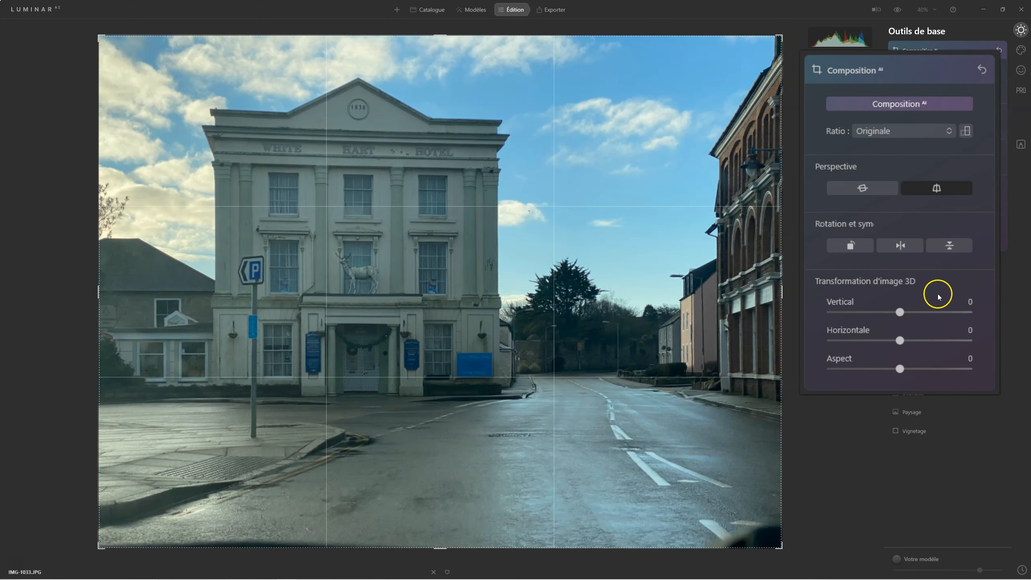
Try the 3D transformation with Horizontale at about -24 and a lower Aspect, resetting each to 0.
{"action": "mouse_move", "coordinate": [898, 311]}
{"action": "left_mouse_down"}
{"action": "mouse_move", "coordinate": [866, 311]}
{"action": "mouse_move", "coordinate": [898, 311]}
{"action": "left_mouse_up"}
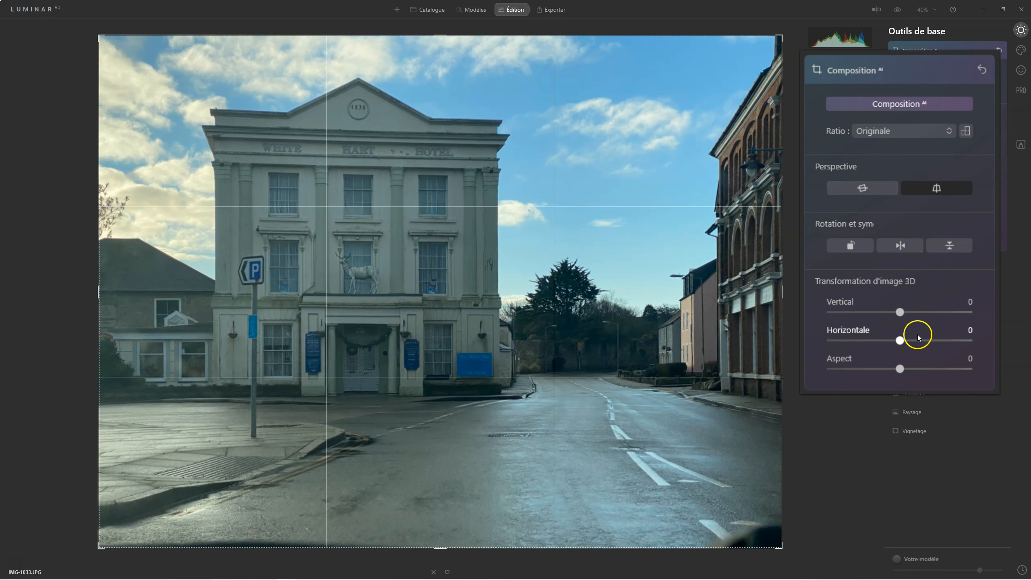
{"action": "left_click_drag", "start_coordinate": [898, 340], "coordinate": [881, 338]}
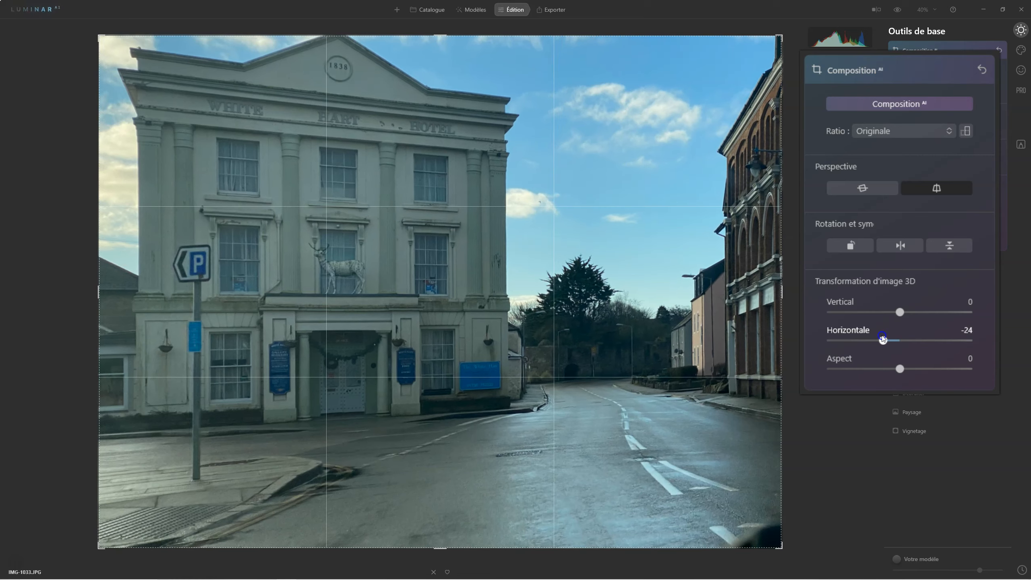
{"action": "double_click", "coordinate": [881, 337]}
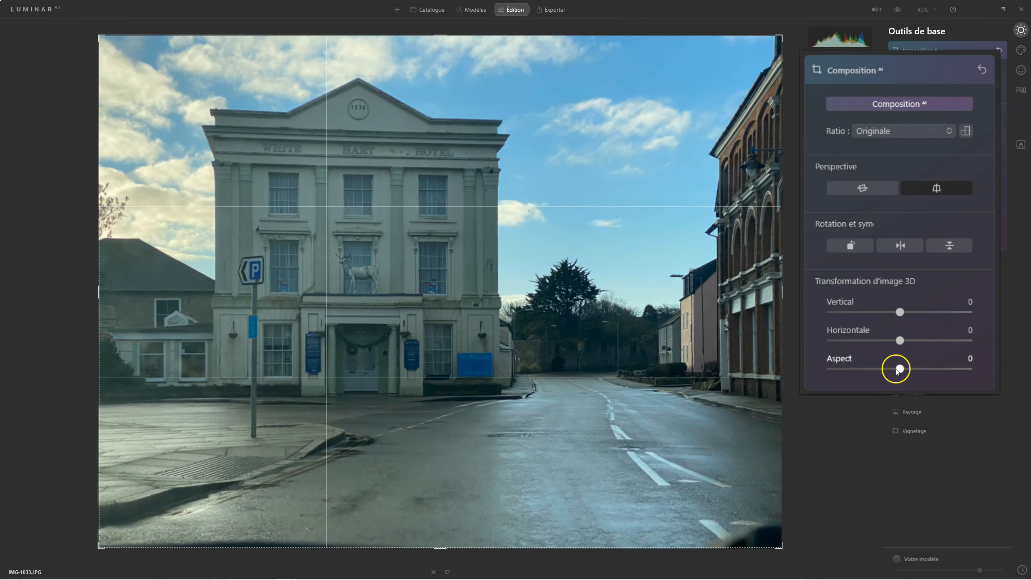
{"action": "left_click_drag", "start_coordinate": [900, 368], "coordinate": [859, 370]}
{"action": "double_click", "coordinate": [856, 369]}
Crop the photo with Composition AI using the 4 : 5 ratio setting and apply the crop.
{"action": "left_click", "coordinate": [912, 108]}
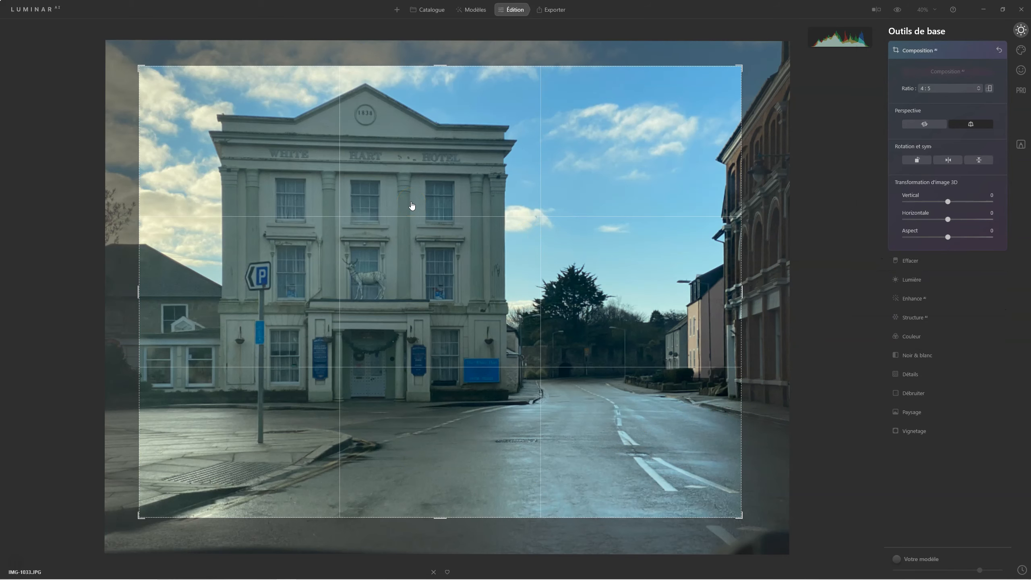
{"action": "left_click", "coordinate": [919, 50]}
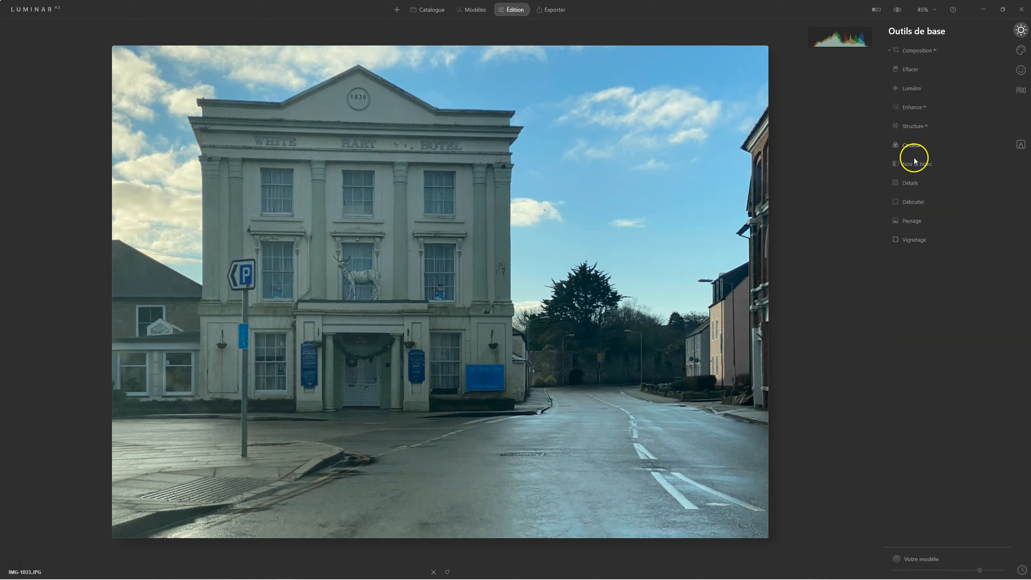
Set Accent AI to 29 in Enhance AI and Réduire la brume to 33 in Paysage.
{"action": "left_click", "coordinate": [913, 107]}
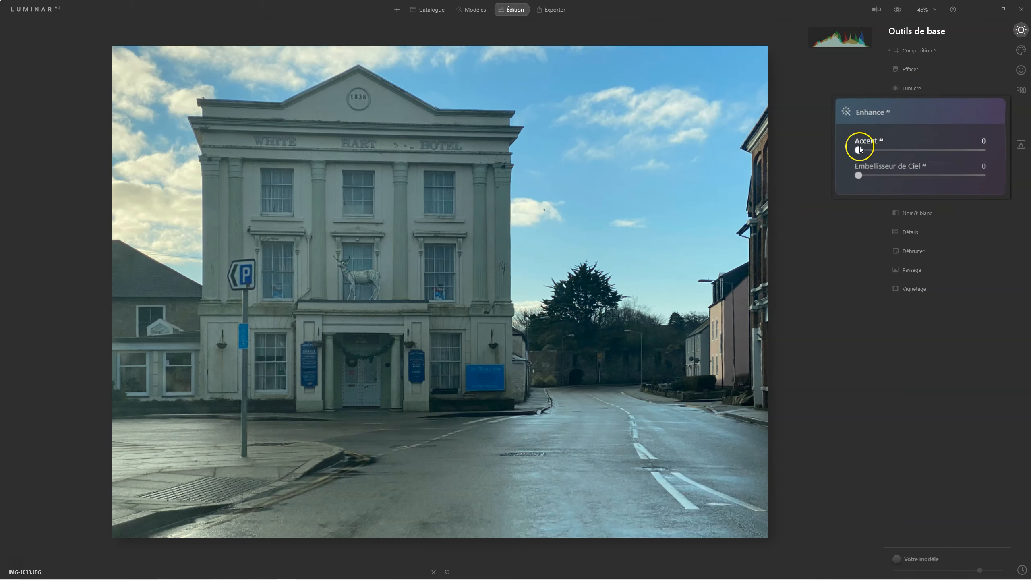
{"action": "left_click_drag", "start_coordinate": [855, 151], "coordinate": [891, 147]}
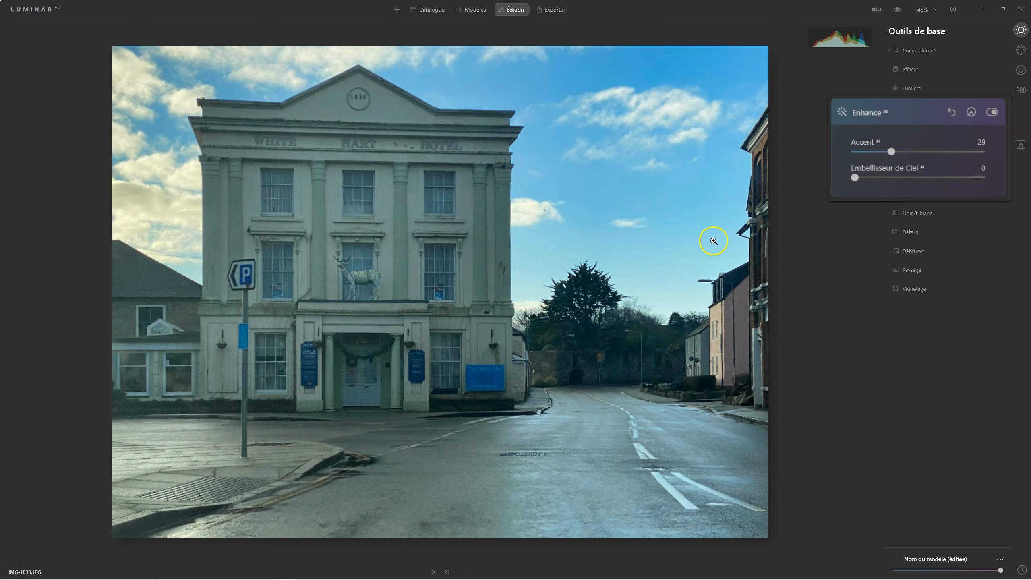
{"action": "left_click", "coordinate": [912, 270]}
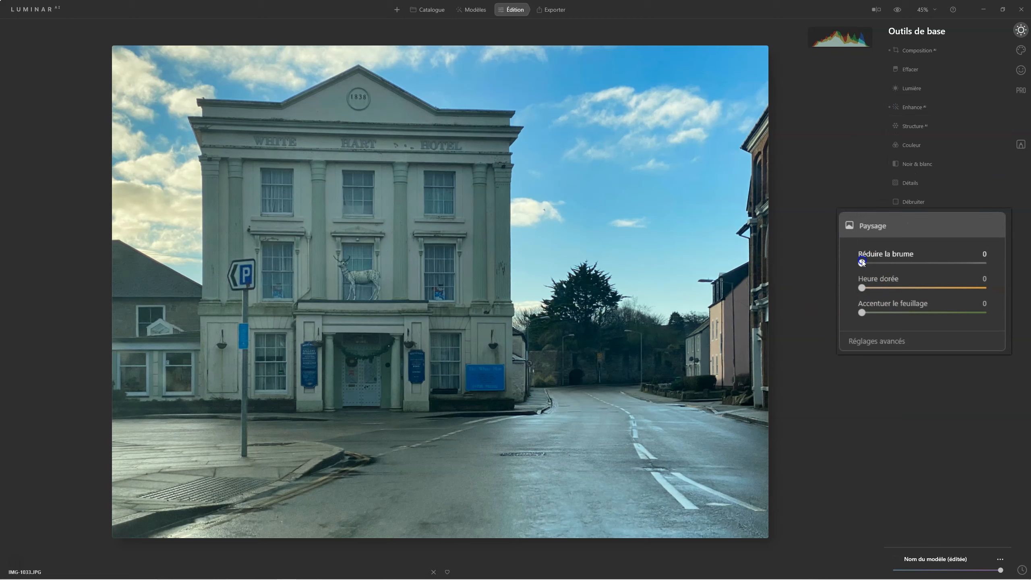
{"action": "left_click_drag", "start_coordinate": [862, 262], "coordinate": [901, 257]}
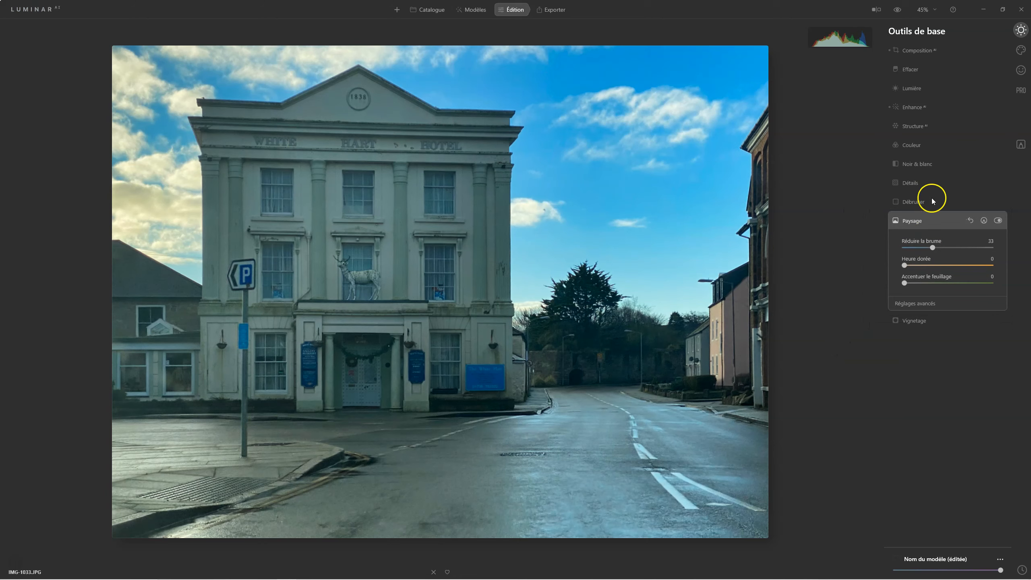
Set the Structure AI Quantité to about 46 and compare the photo with and without the effect.
{"action": "left_click", "coordinate": [916, 127]}
{"action": "mouse_move", "coordinate": [937, 156]}
{"action": "left_mouse_down"}
{"action": "mouse_move", "coordinate": [921, 171]}
{"action": "mouse_move", "coordinate": [950, 166]}
{"action": "left_mouse_up"}
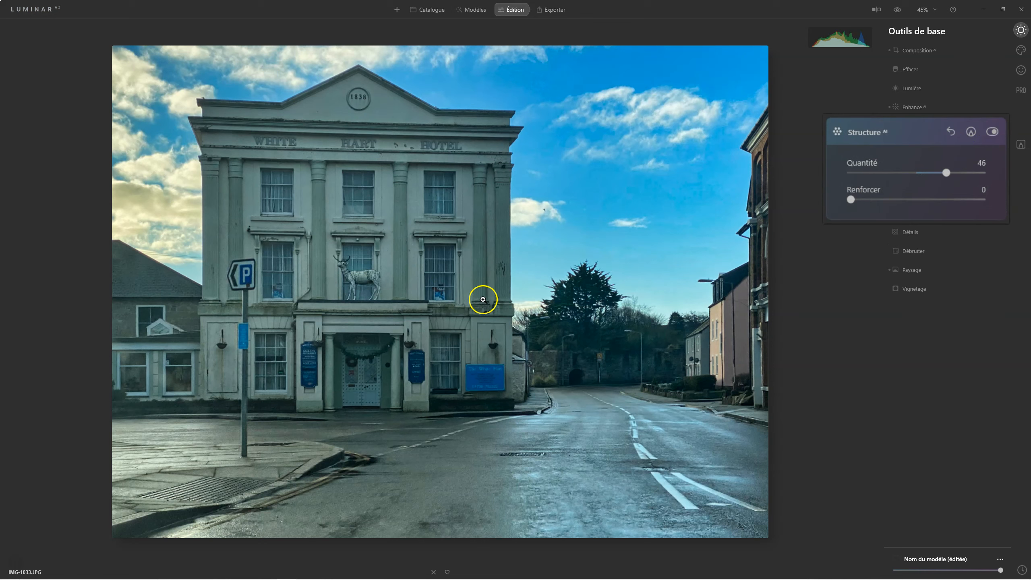
{"action": "left_click", "coordinate": [995, 134]}
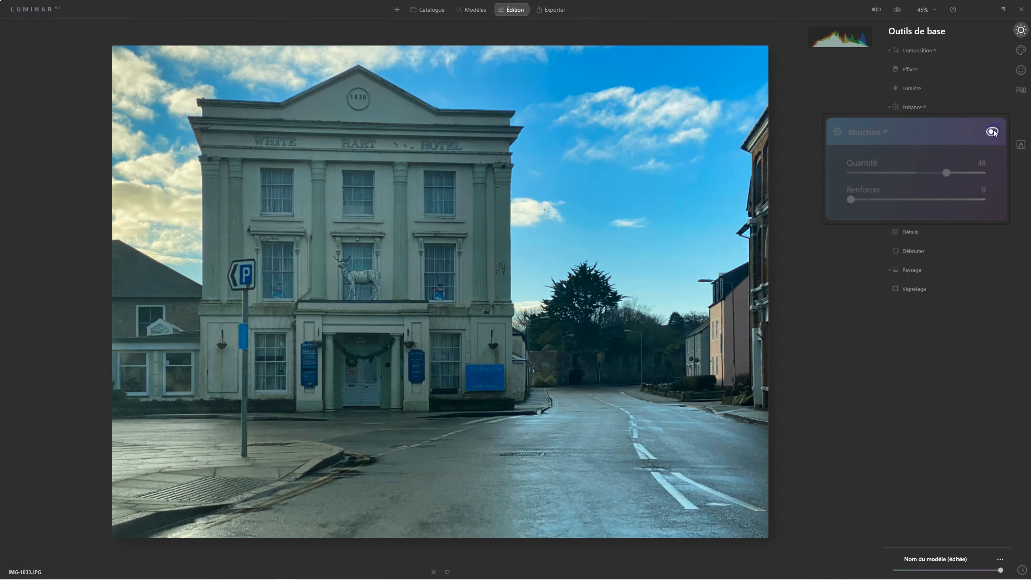
{"action": "left_click", "coordinate": [994, 131]}
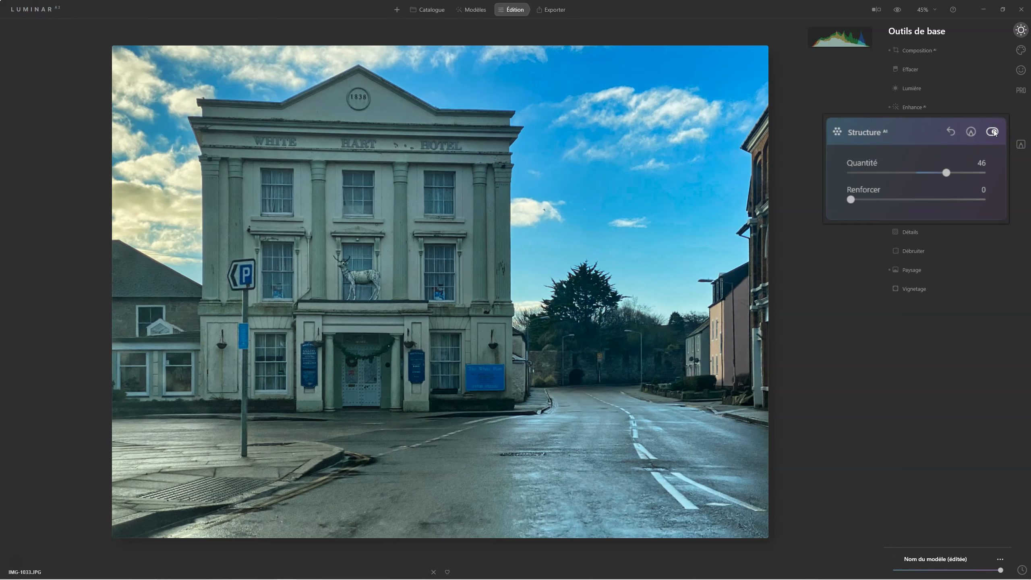
{"action": "left_click", "coordinate": [994, 131]}
{"action": "left_click", "coordinate": [994, 132]}
{"action": "left_click", "coordinate": [947, 172]}
{"action": "left_click_drag", "start_coordinate": [943, 174], "coordinate": [962, 154]}
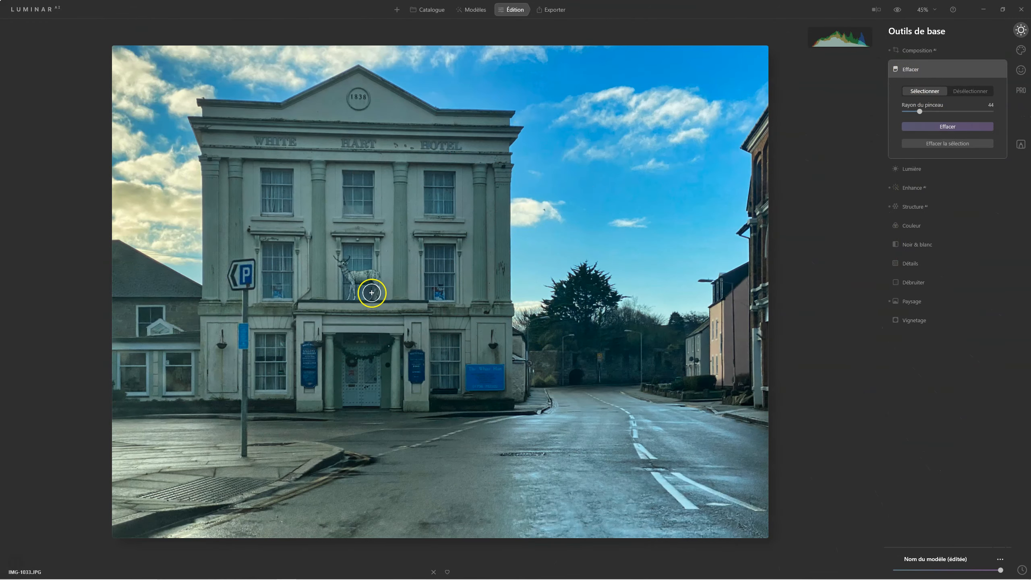
Mask the parking sign above the pole using the Effacer brush at radius 20 and erase it.
{"action": "scroll", "coordinate": [244, 277], "scroll_direction": "down", "scroll_amount": 3}
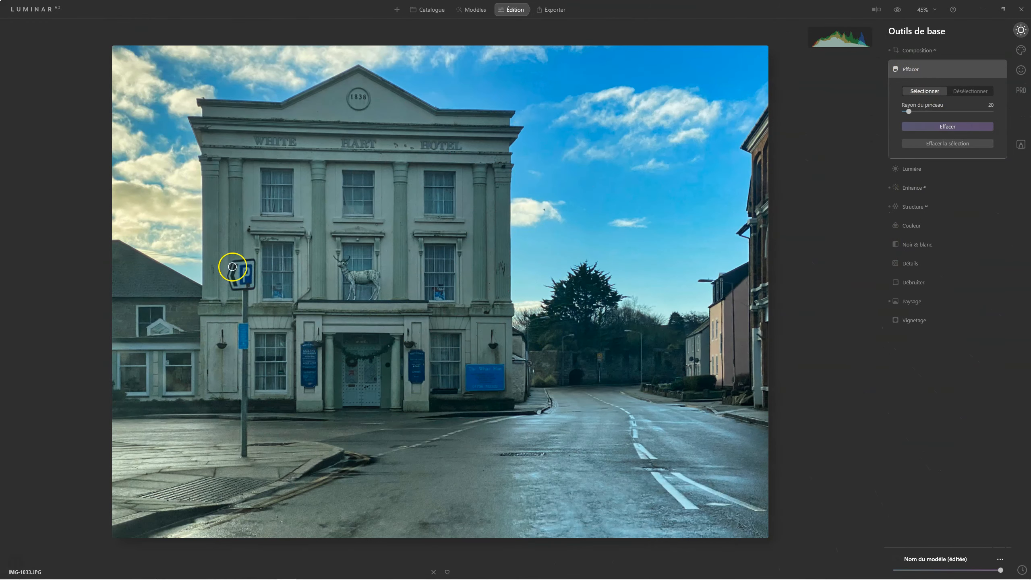
{"action": "left_click", "coordinate": [234, 264]}
{"action": "mouse_move", "coordinate": [253, 262]}
{"action": "left_mouse_down"}
{"action": "mouse_move", "coordinate": [254, 286]}
{"action": "mouse_move", "coordinate": [236, 286]}
{"action": "left_mouse_up"}
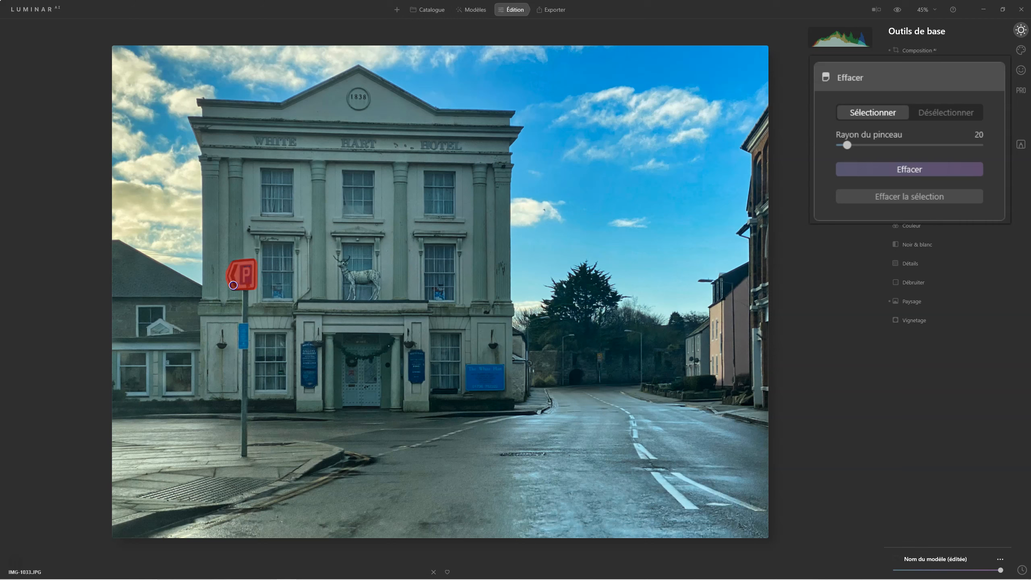
{"action": "mouse_move", "coordinate": [233, 286]}
{"action": "left_mouse_down"}
{"action": "mouse_move", "coordinate": [251, 288]}
{"action": "mouse_move", "coordinate": [228, 274]}
{"action": "mouse_move", "coordinate": [237, 263]}
{"action": "left_mouse_up"}
{"action": "left_click_drag", "start_coordinate": [267, 277], "coordinate": [243, 270]}
{"action": "left_click", "coordinate": [900, 170]}
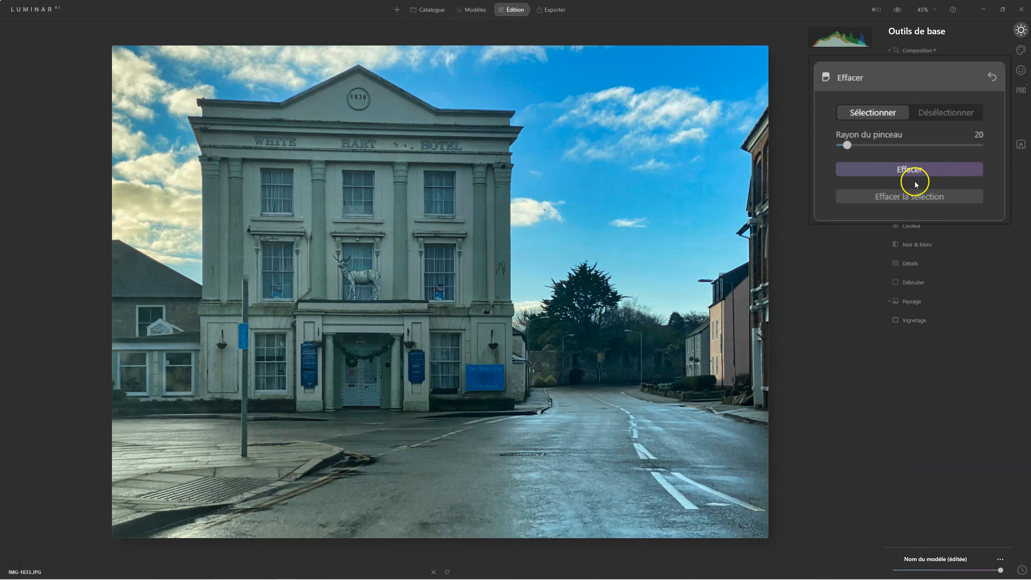
Mask and erase the upper end of the pole and the small blue plate below it.
{"action": "left_click_drag", "start_coordinate": [244, 279], "coordinate": [245, 304]}
{"action": "left_click", "coordinate": [918, 168]}
{"action": "mouse_move", "coordinate": [242, 326]}
{"action": "left_mouse_down"}
{"action": "mouse_move", "coordinate": [241, 348]}
{"action": "mouse_move", "coordinate": [248, 327]}
{"action": "left_mouse_up"}
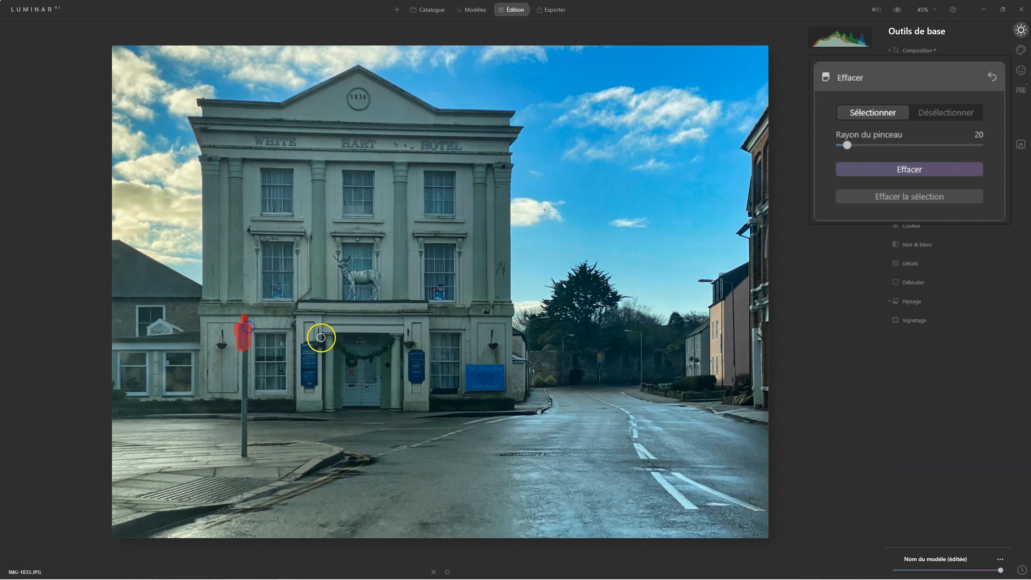
{"action": "left_click", "coordinate": [872, 171]}
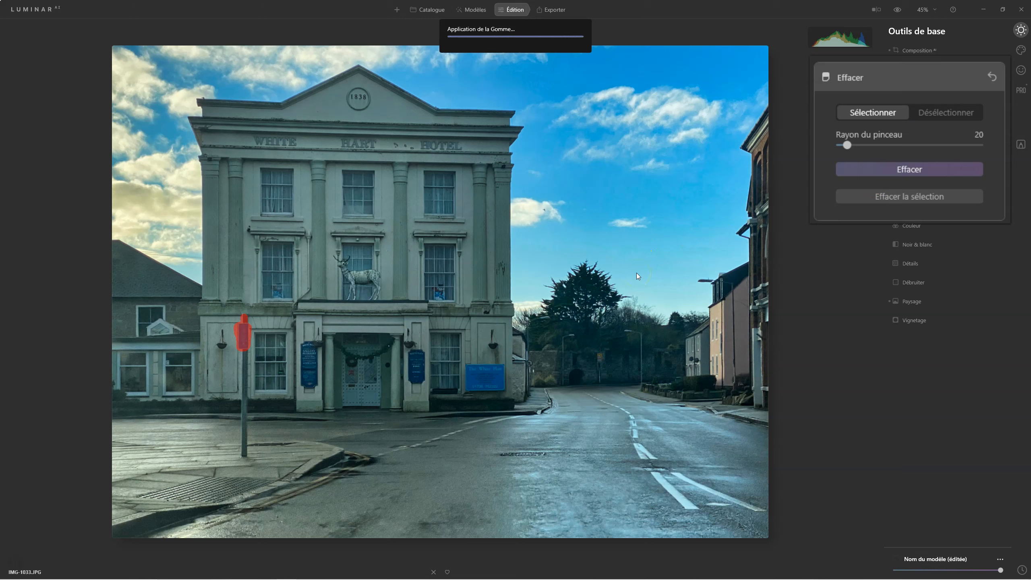
Mask and erase the middle of the pole in front of the hotel, down to the roadside.
{"action": "mouse_move", "coordinate": [246, 336]}
{"action": "left_mouse_down"}
{"action": "mouse_move", "coordinate": [246, 347]}
{"action": "mouse_move", "coordinate": [245, 395]}
{"action": "left_mouse_up"}
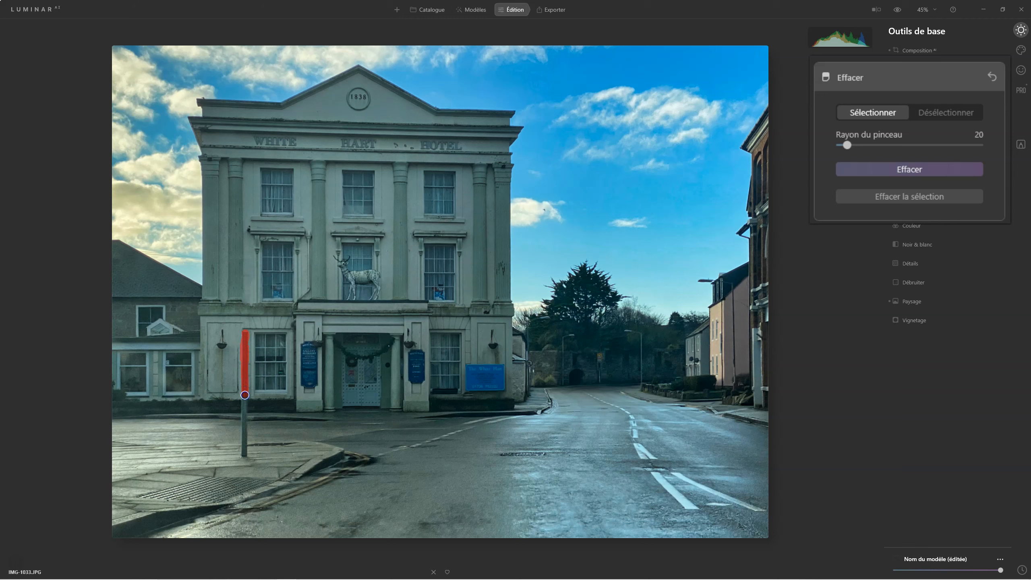
{"action": "left_click", "coordinate": [896, 169]}
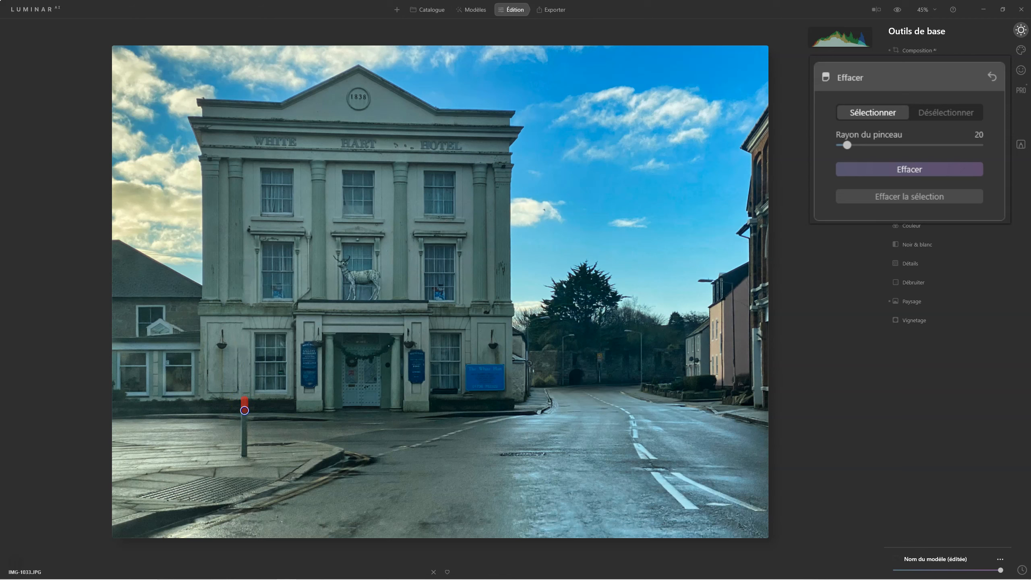
{"action": "left_click", "coordinate": [909, 169]}
{"action": "left_click", "coordinate": [852, 168]}
Mask and erase the remaining base of the pole on the pavement.
{"action": "left_click_drag", "start_coordinate": [245, 430], "coordinate": [244, 446]}
{"action": "left_click_drag", "start_coordinate": [243, 445], "coordinate": [244, 434]}
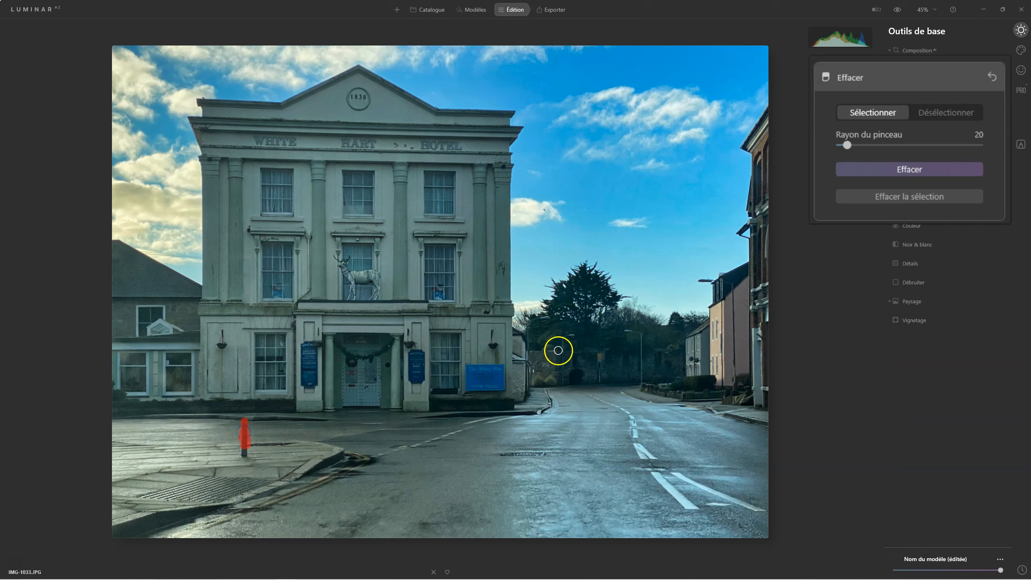
{"action": "left_click", "coordinate": [885, 168]}
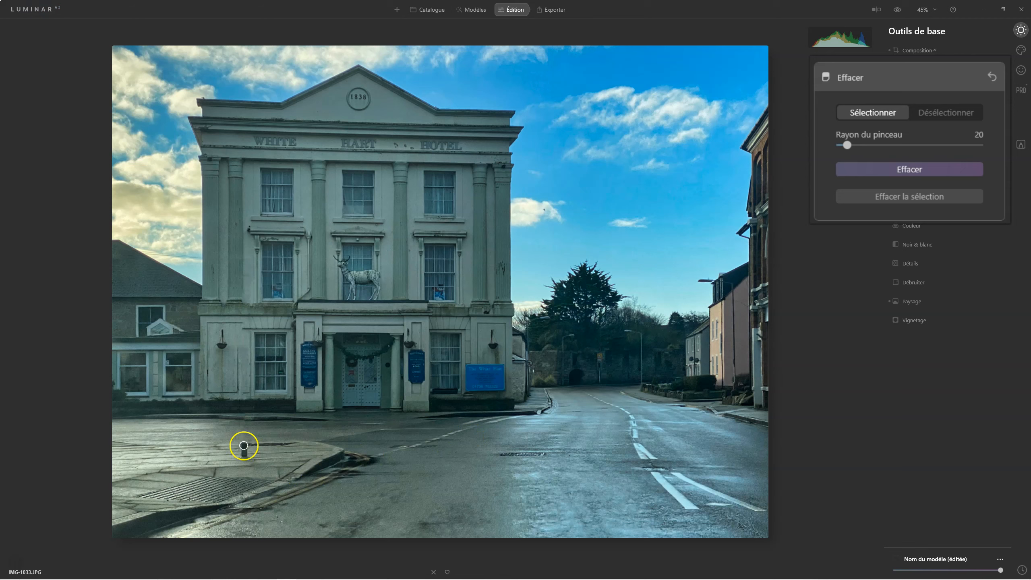
{"action": "left_click_drag", "start_coordinate": [244, 445], "coordinate": [243, 450]}
{"action": "left_click", "coordinate": [895, 172]}
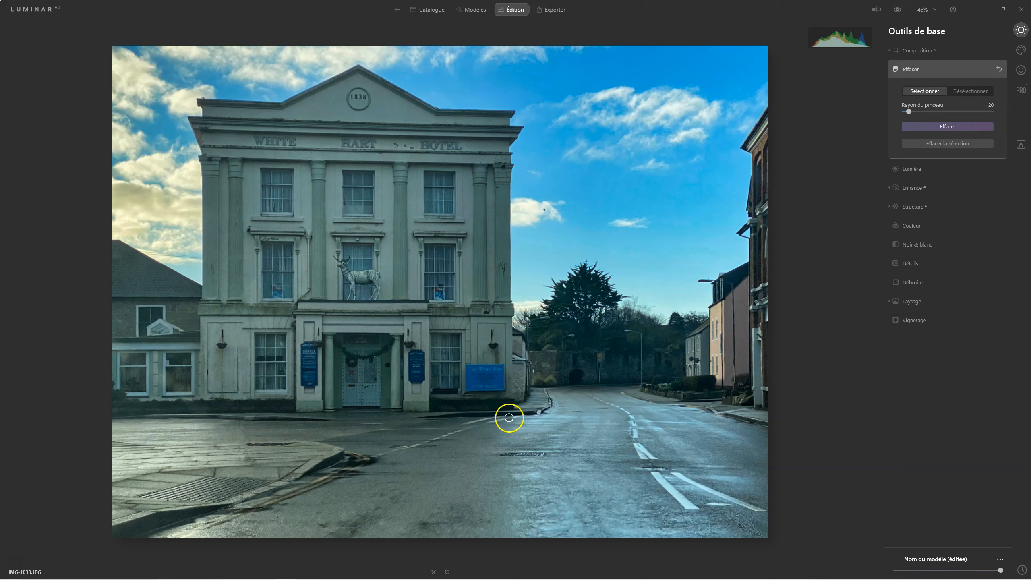
Review the successive Effacer edits in the edit history, from the first erasure after the reset back to the latest state.
{"action": "left_click", "coordinate": [1022, 571]}
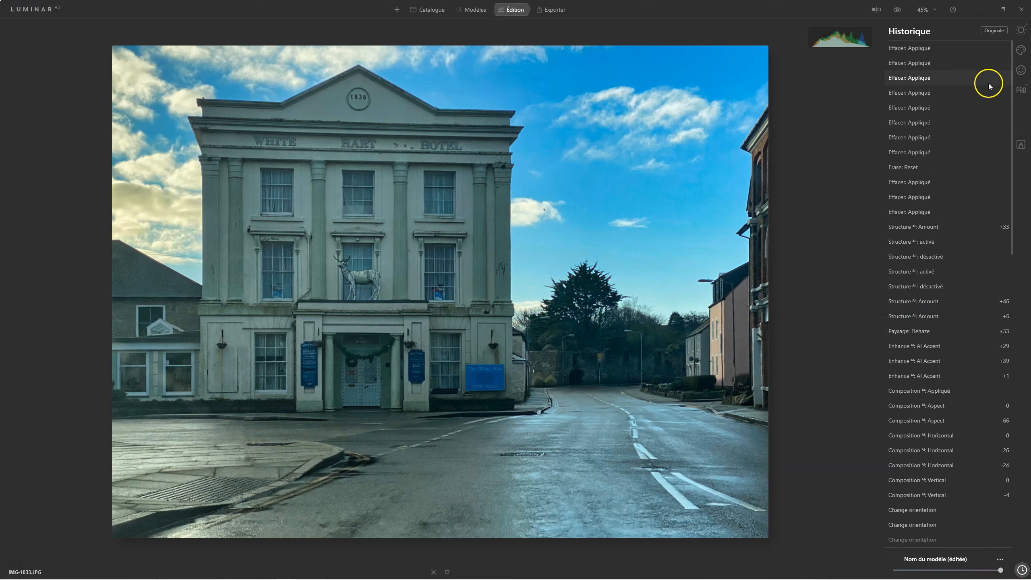
{"action": "left_click", "coordinate": [921, 153]}
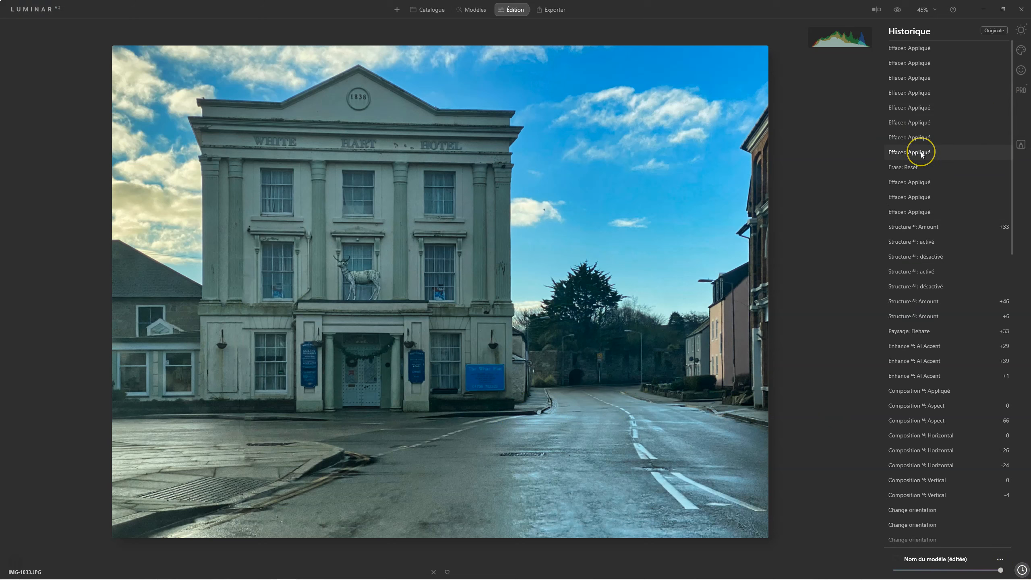
{"action": "left_click", "coordinate": [921, 153]}
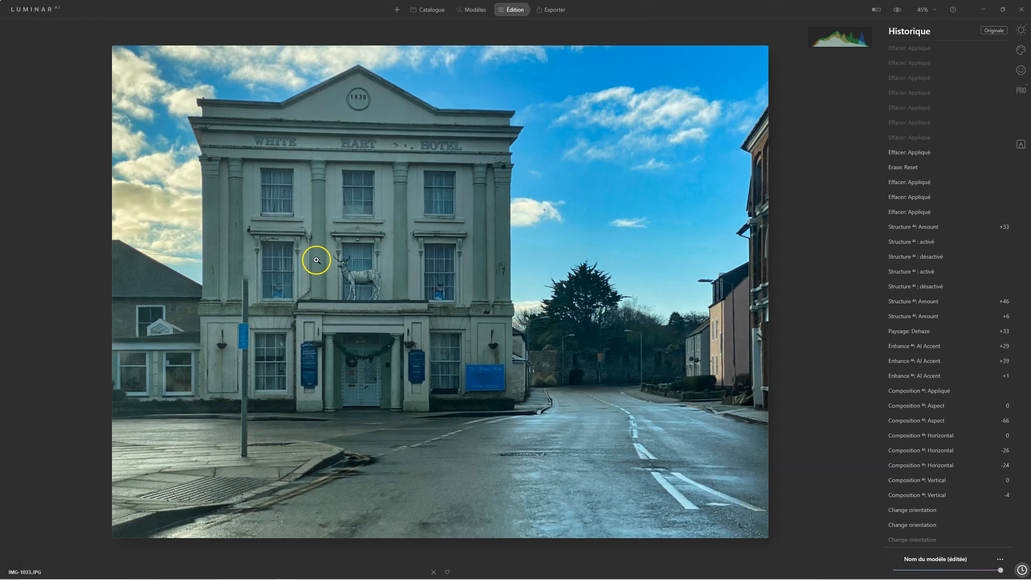
{"action": "left_click", "coordinate": [905, 137]}
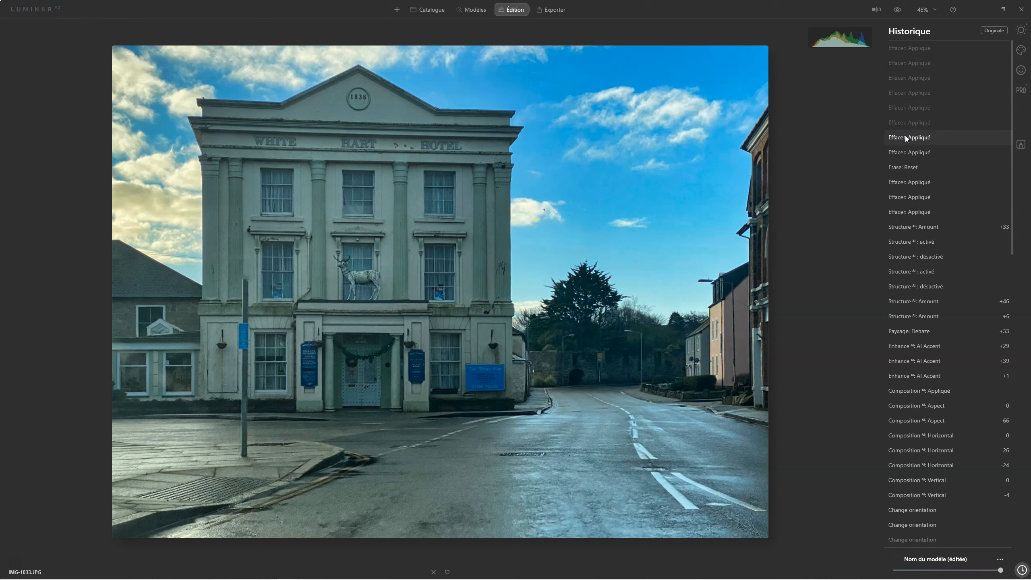
{"action": "left_click", "coordinate": [912, 129]}
{"action": "left_click", "coordinate": [910, 110]}
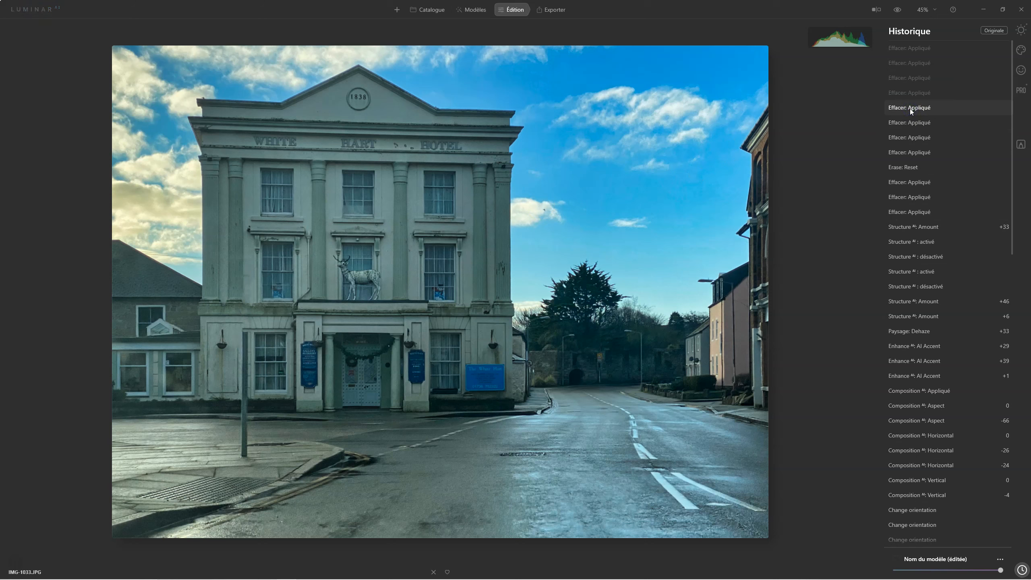
{"action": "left_click", "coordinate": [907, 93]}
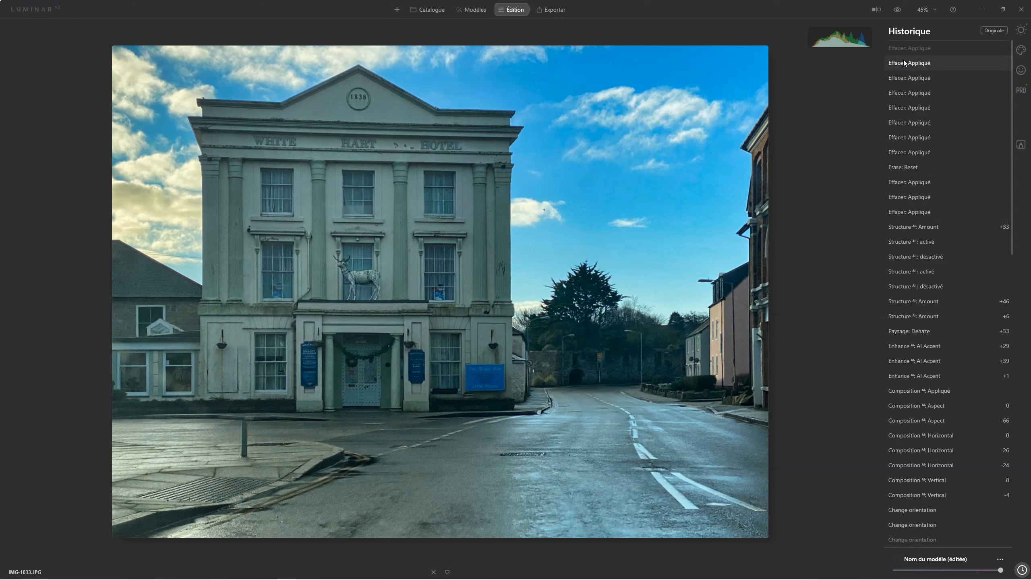
{"action": "left_click", "coordinate": [906, 47]}
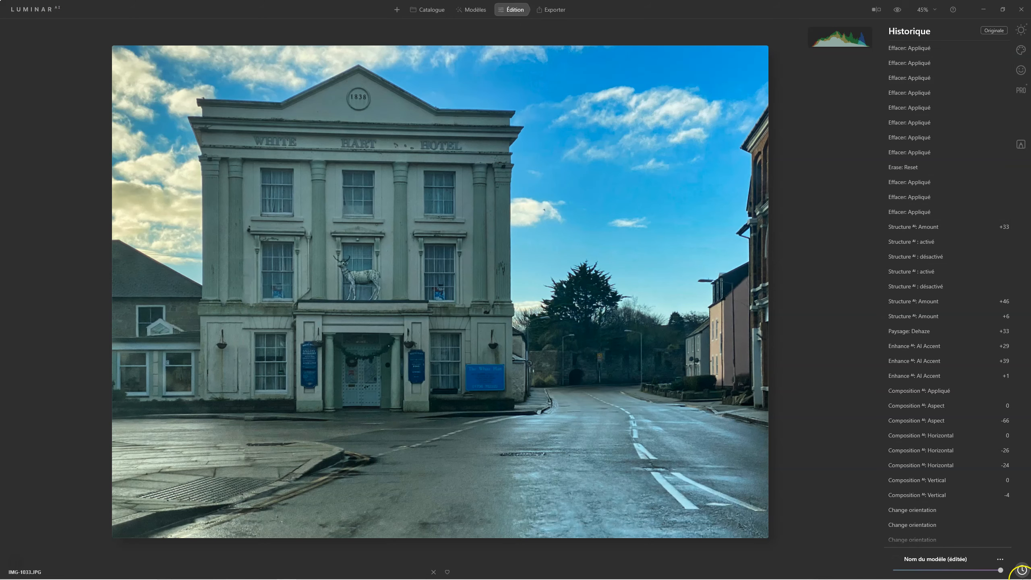
Compare the original photo with the latest edited state twice, restore the latest state and return to the basic tools.
{"action": "left_click", "coordinate": [997, 31]}
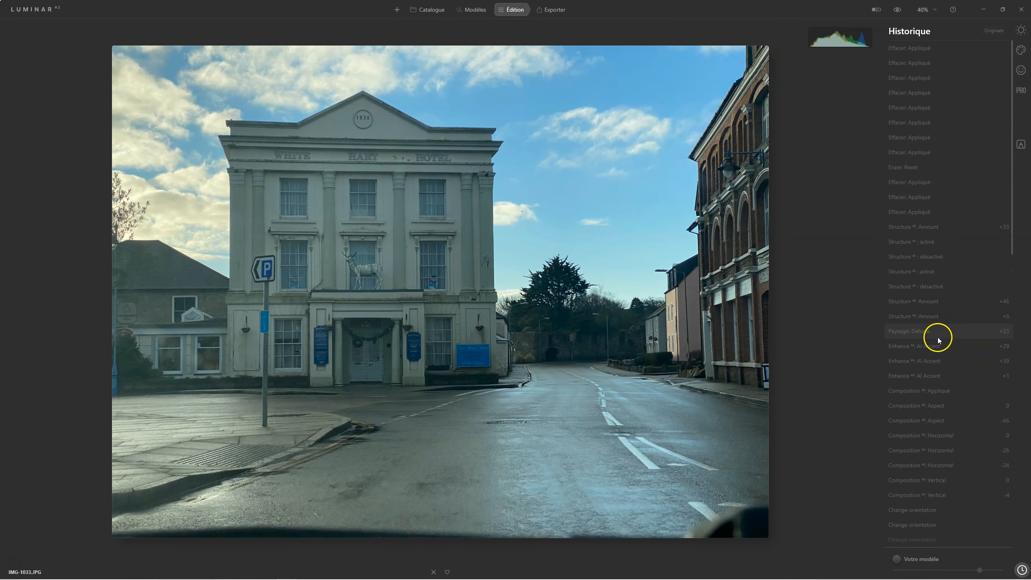
{"action": "left_click", "coordinate": [922, 48]}
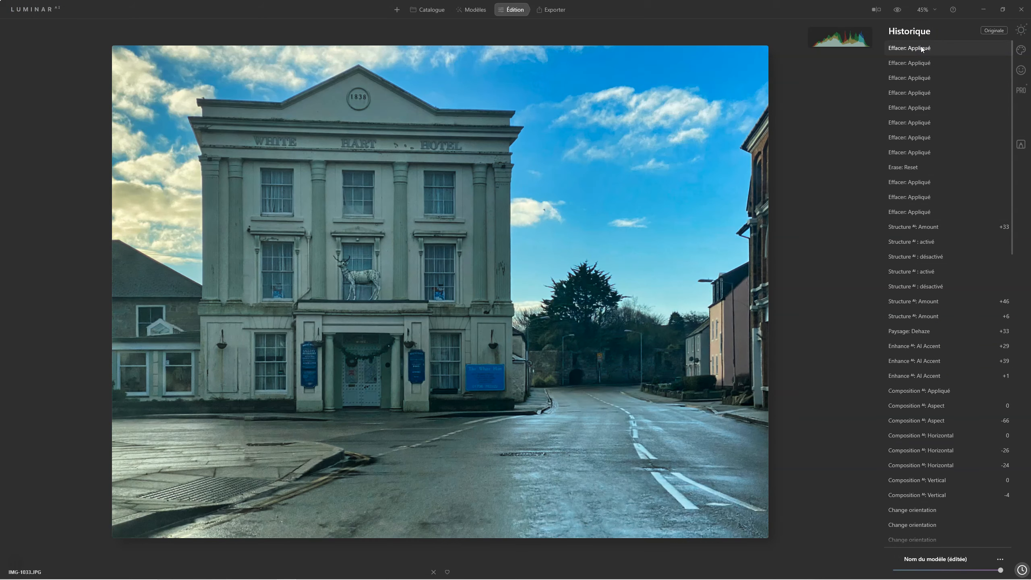
{"action": "left_click", "coordinate": [993, 31]}
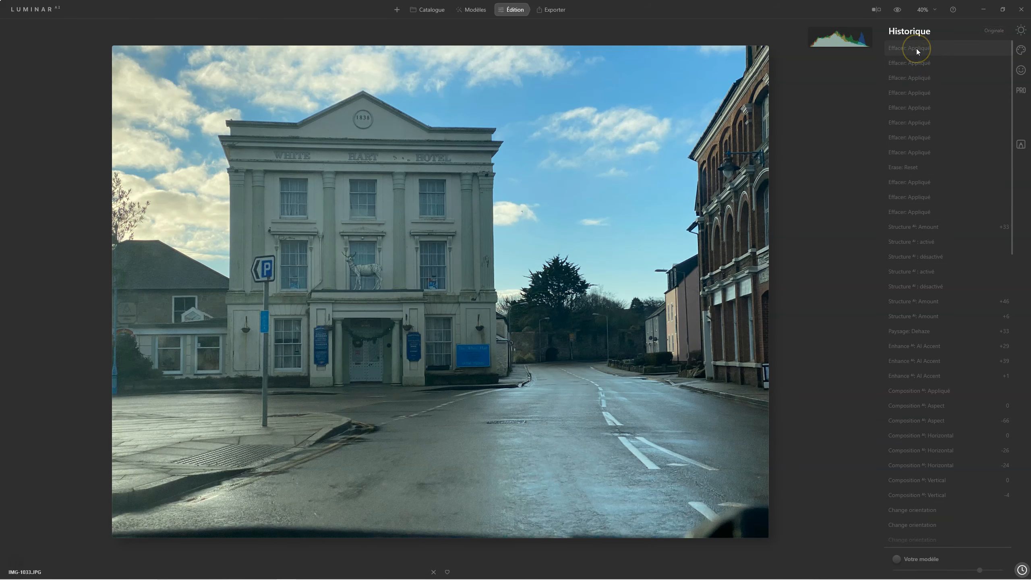
{"action": "left_click", "coordinate": [904, 49]}
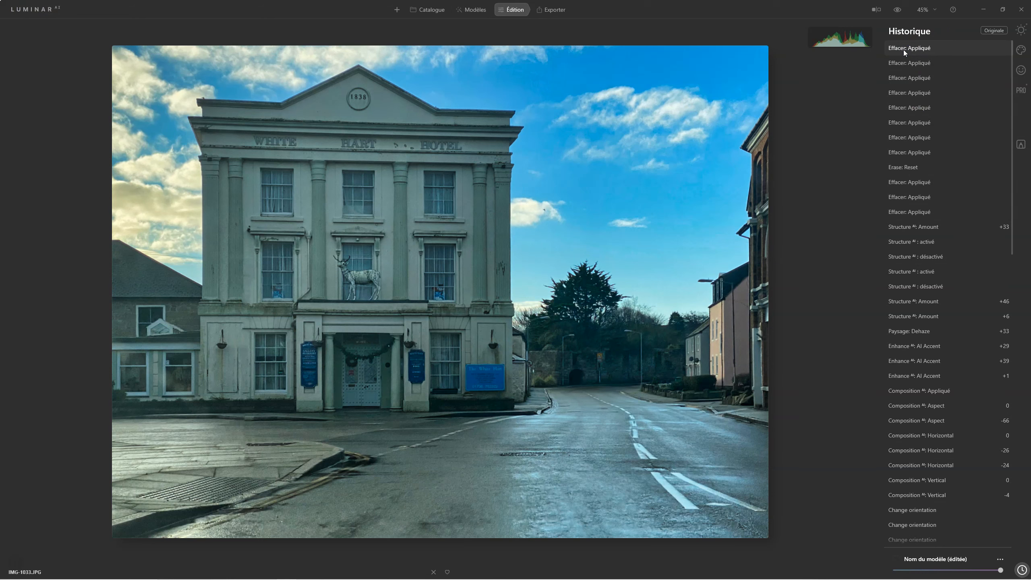
{"action": "left_click", "coordinate": [1021, 29]}
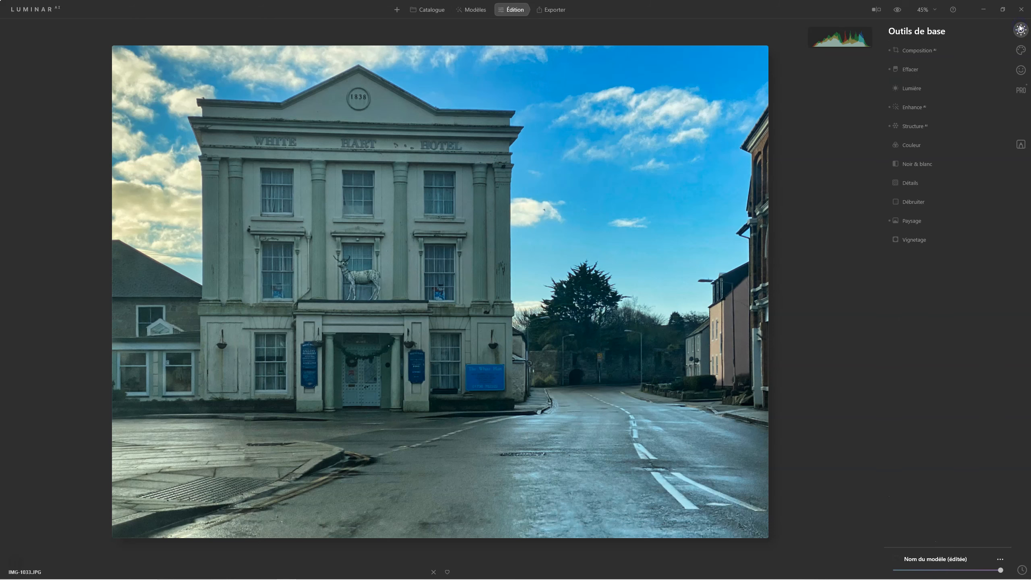